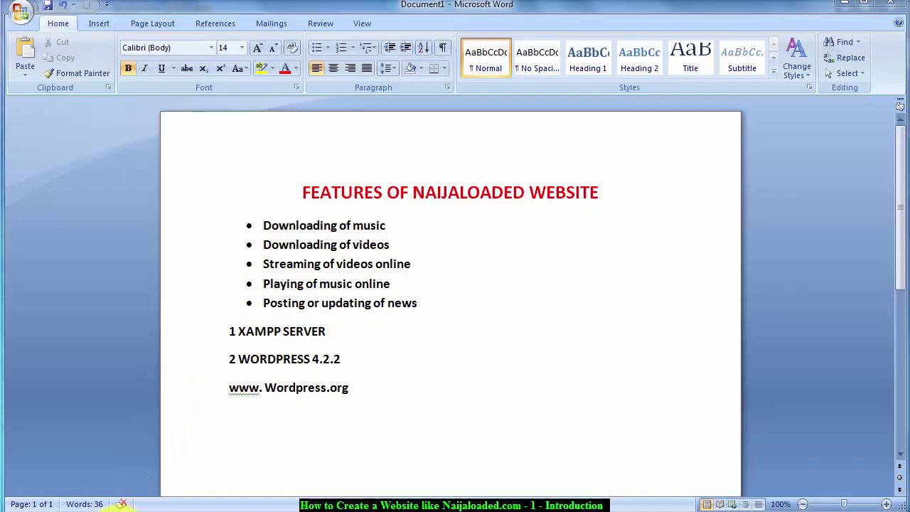
Switch from the Word document to the Naijaloaded homepage in Firefox.
key("alt+Tab")
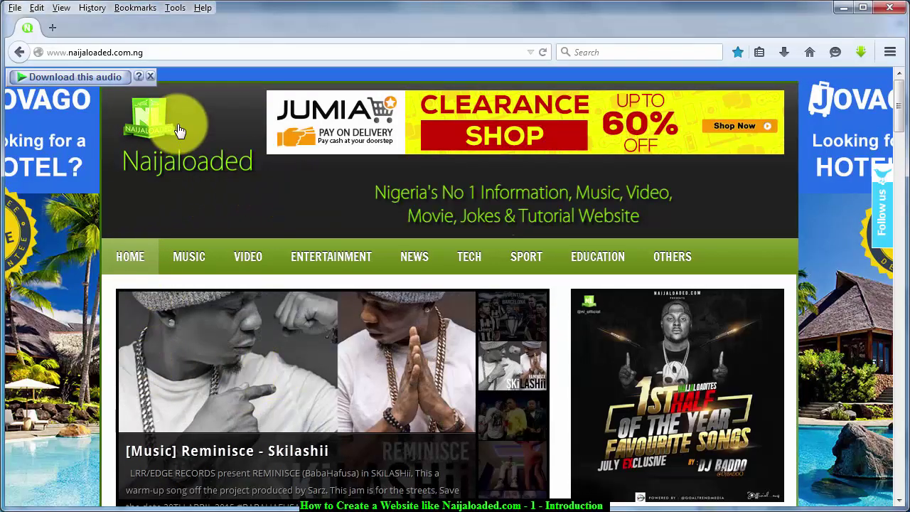
left_click(147, 51)
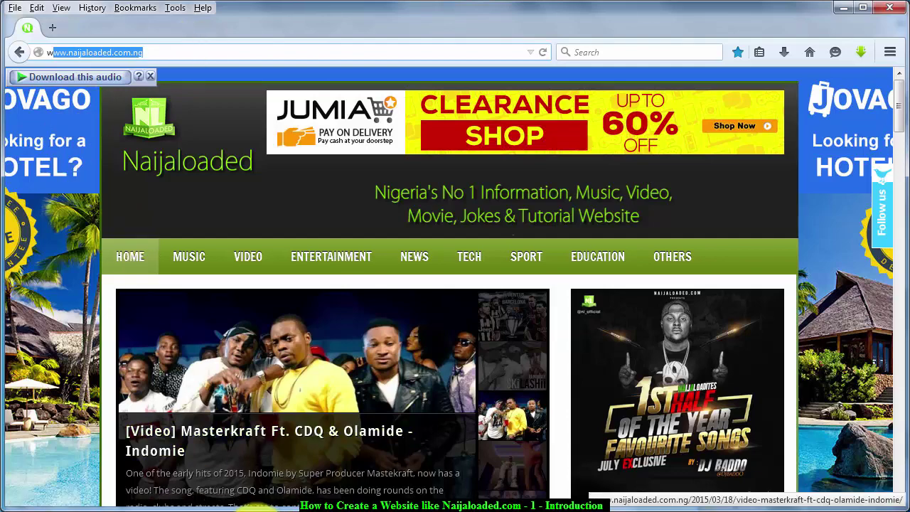
left_click(234, 506)
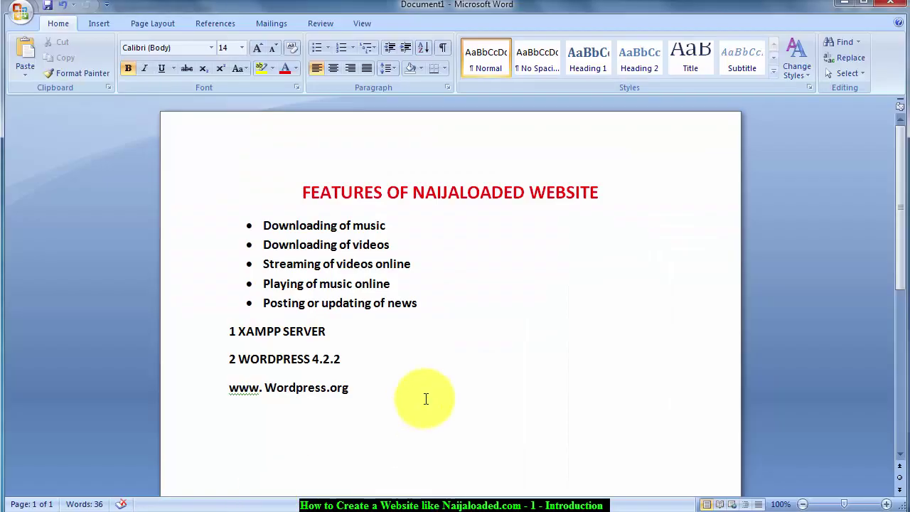
left_click(611, 191)
key("Return")
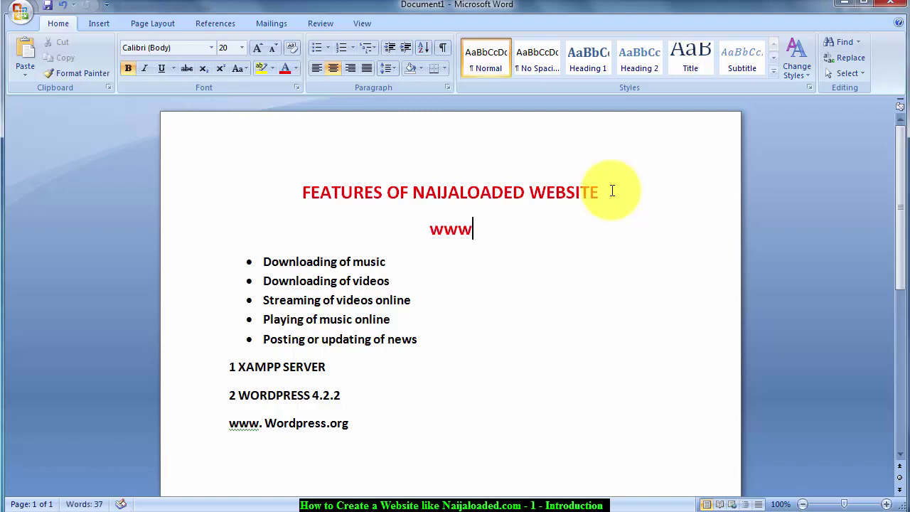
type("www.naija")
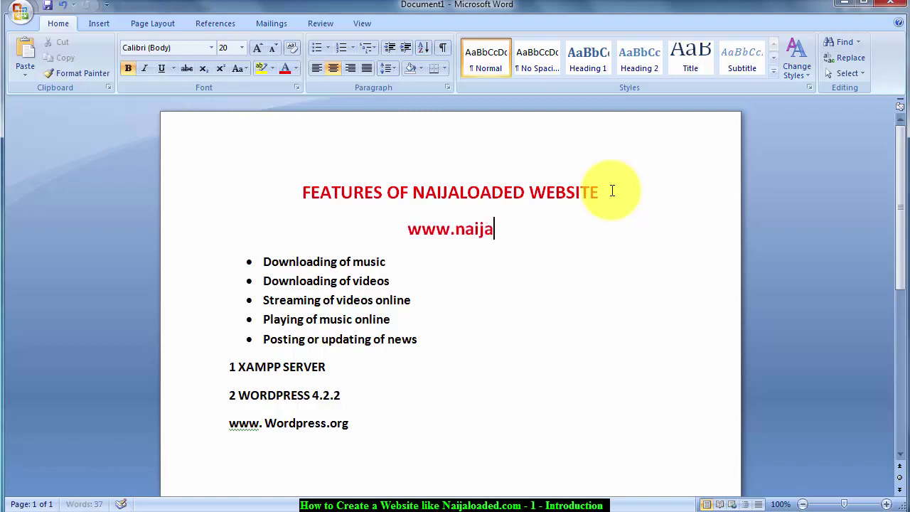
type("loaded")
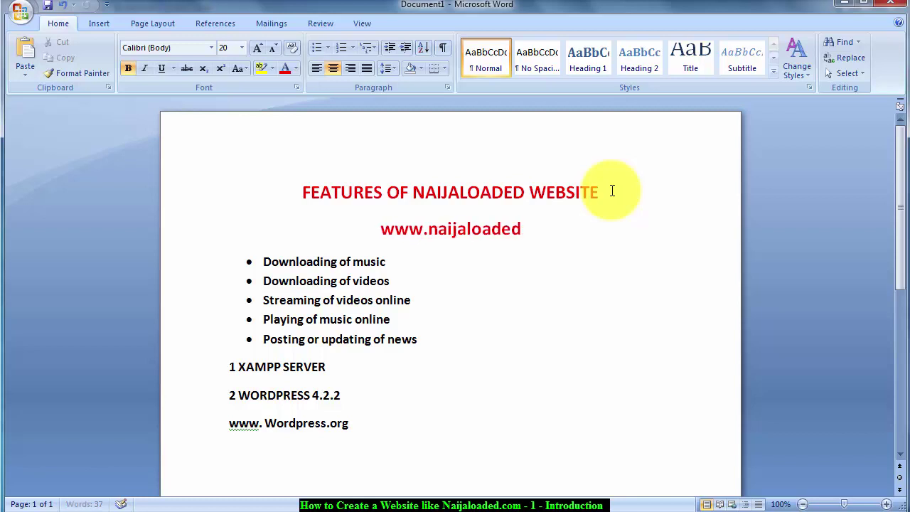
type(".com")
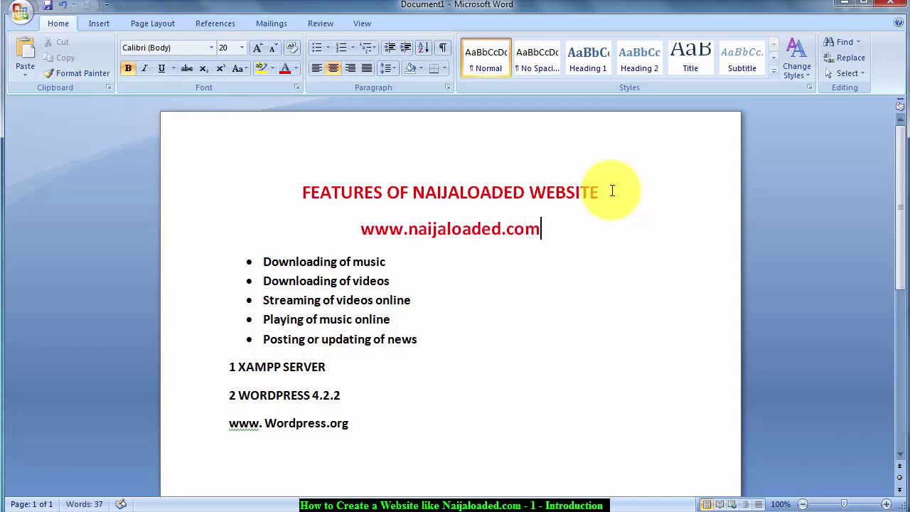
type(".ng")
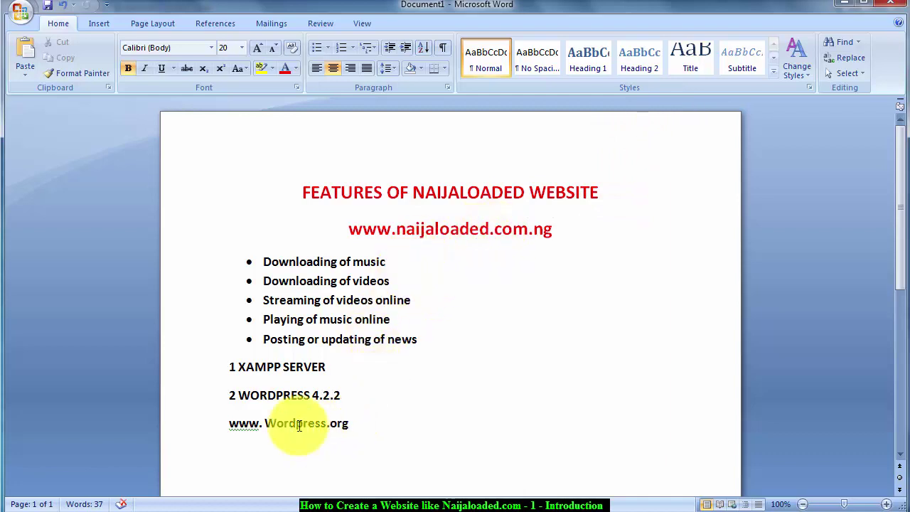
left_click(131, 506)
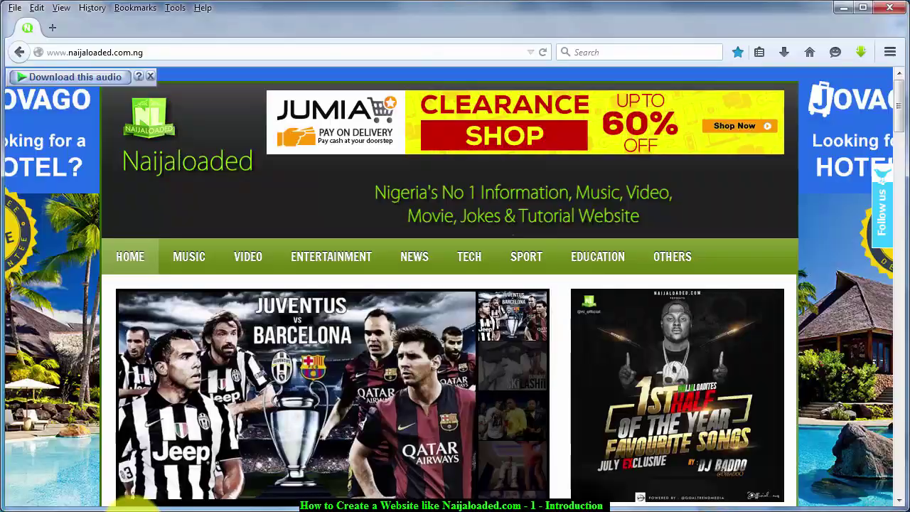
Select the address bar and scroll the Naijaloaded homepage down to its List of Posts section.
key("ctrl+l")
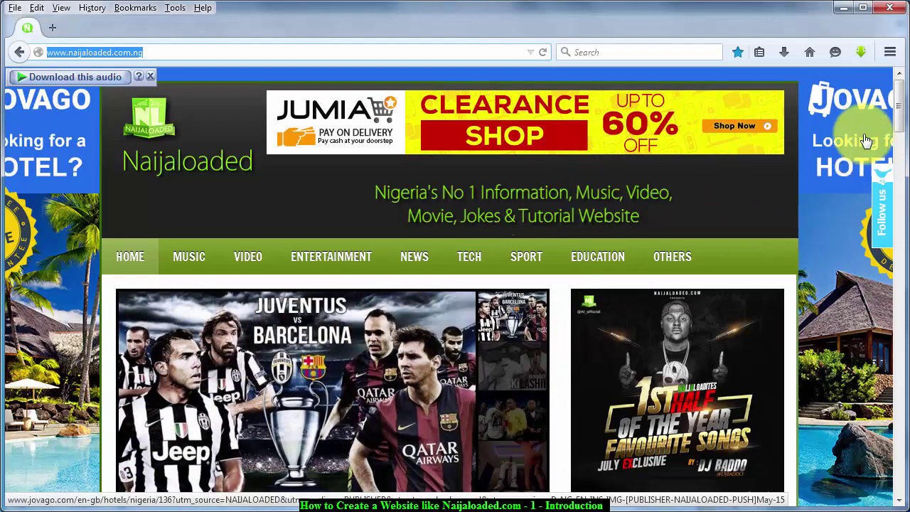
left_click(899, 156)
left_click_drag(900, 162, 901, 132)
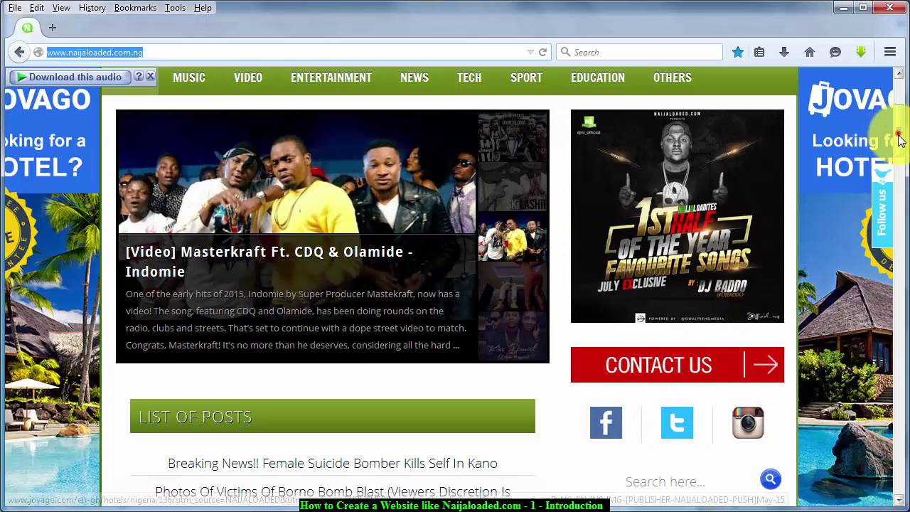
left_click_drag(899, 137, 822, 150)
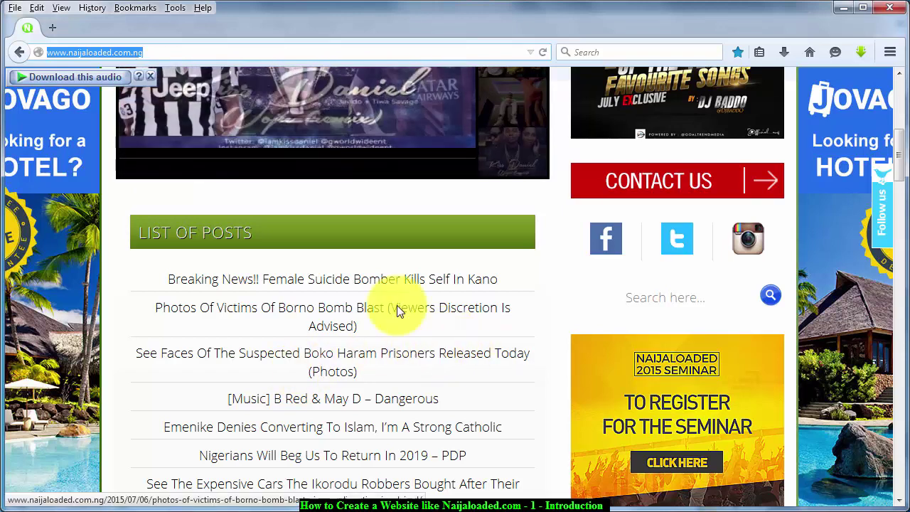
left_click_drag(900, 160, 902, 176)
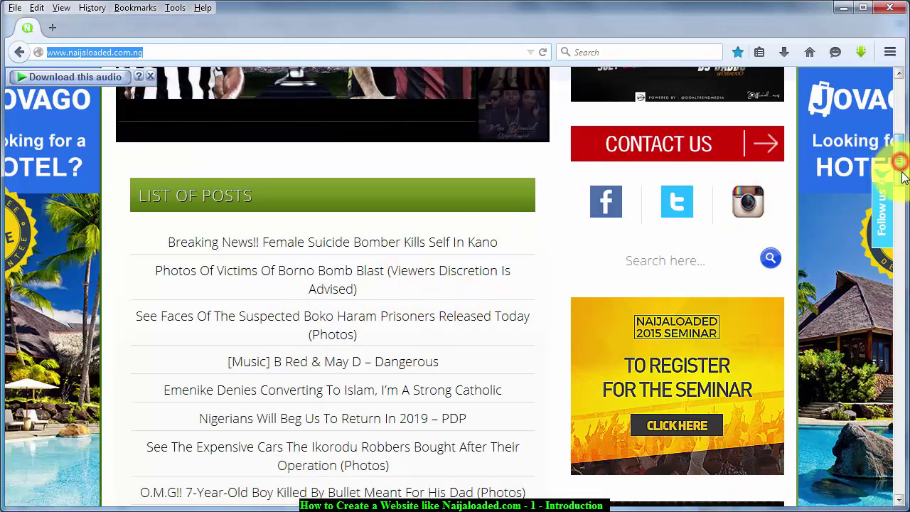
Scroll down the Naijaloaded homepage past the search box to the Latest sidebar section.
scroll(903, 176, "down", 3)
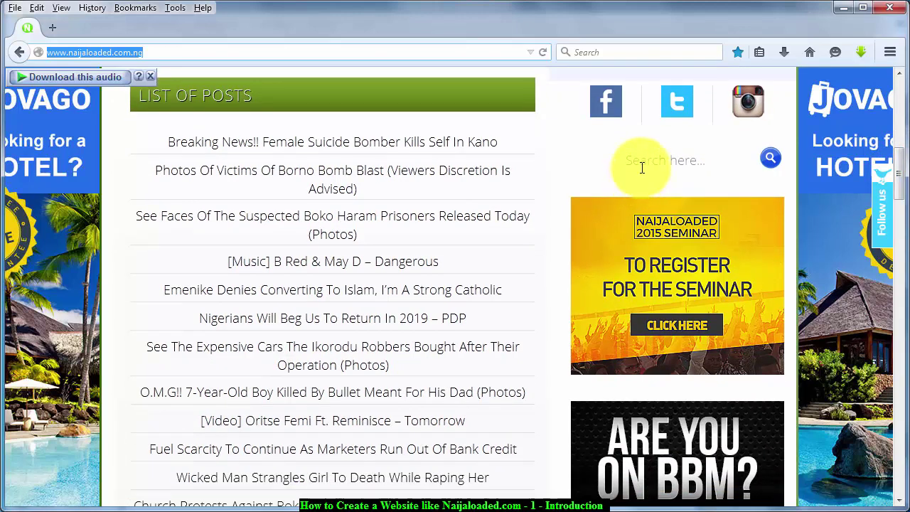
left_click(641, 160)
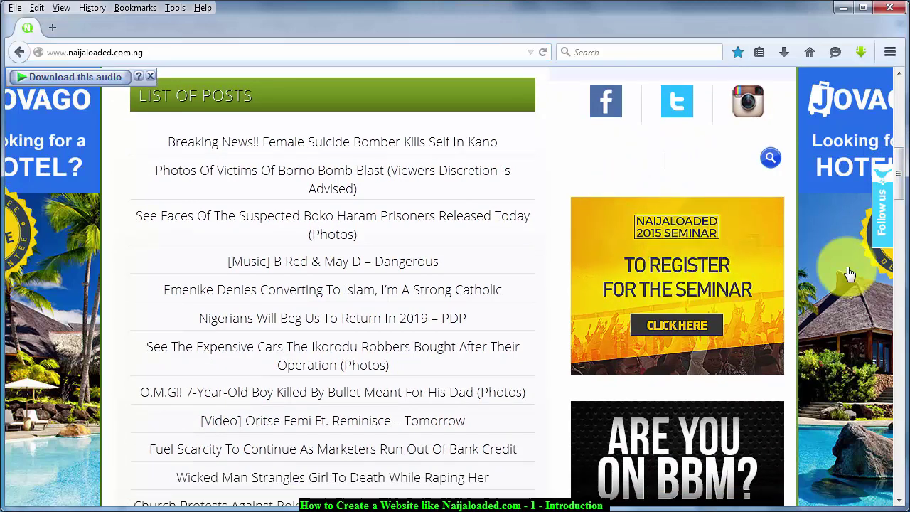
scroll(896, 179, "down", 5)
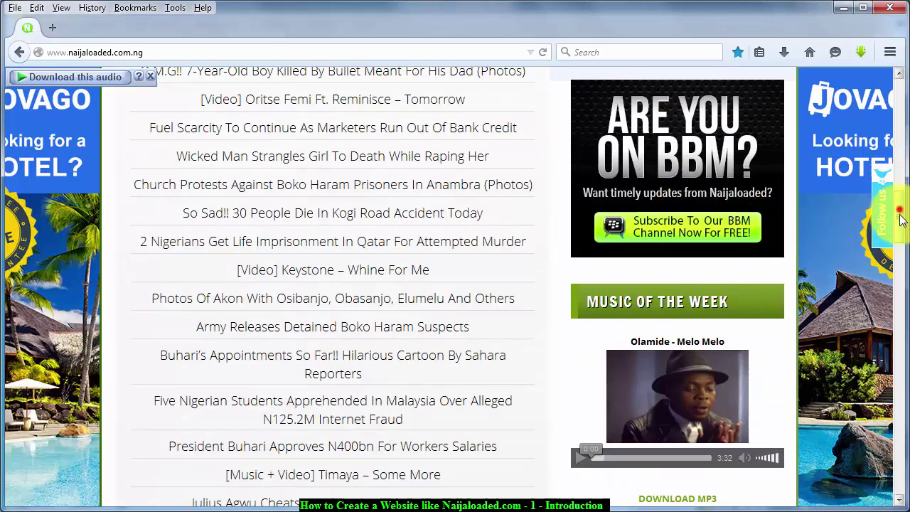
scroll(897, 210, "down", 1)
scroll(901, 226, "down", 1)
scroll(901, 226, "down", 1)
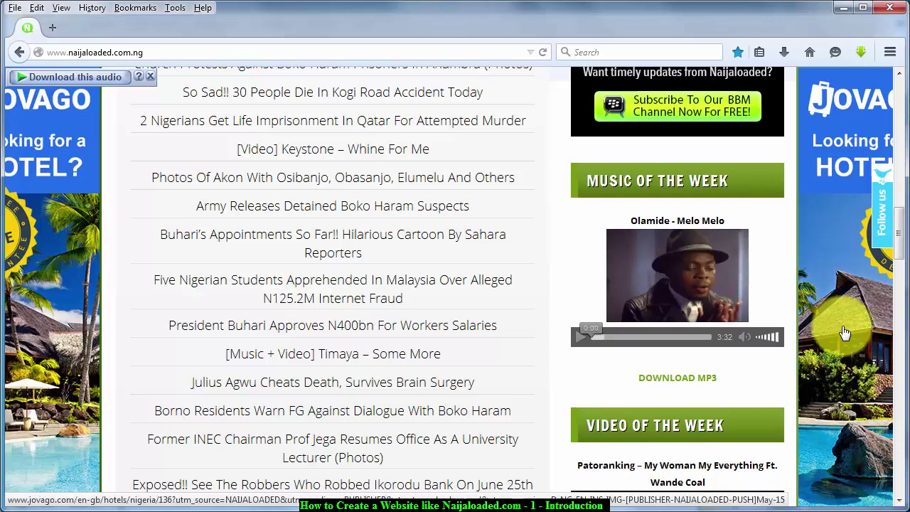
left_click_drag(900, 244, 904, 289)
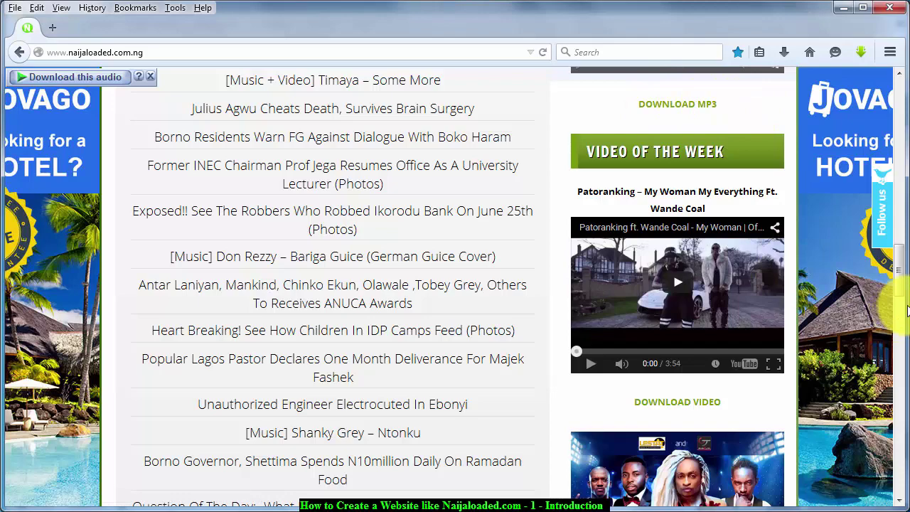
left_click(899, 279)
left_click_drag(898, 279, 901, 355)
Scroll back up to the page top with the tagline and featured slider.
scroll(889, 305, "up", 5)
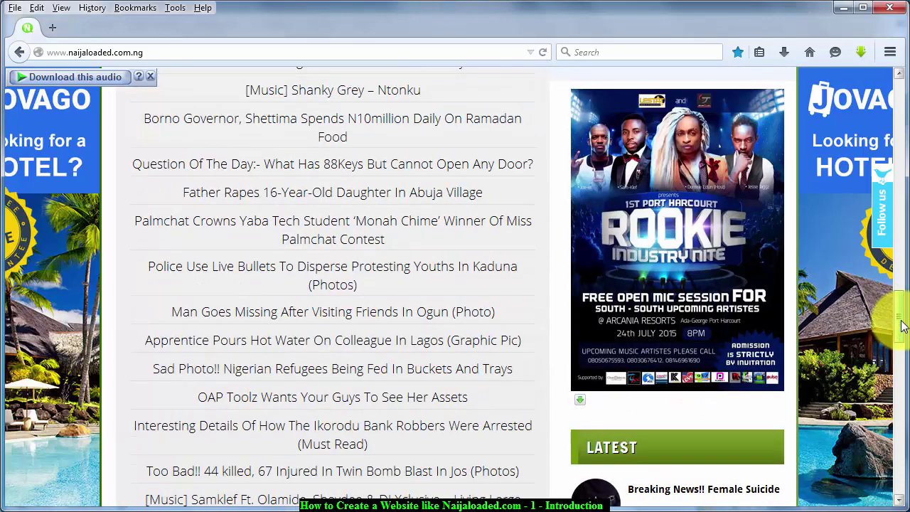
left_click_drag(899, 320, 903, 375)
scroll(901, 375, "down", 2)
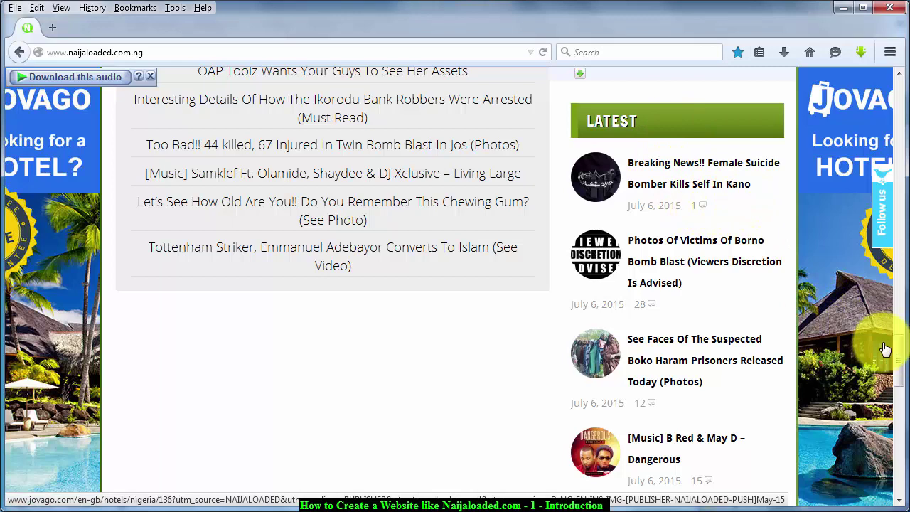
scroll(897, 153, "up", 10)
scroll(897, 153, "up", 15)
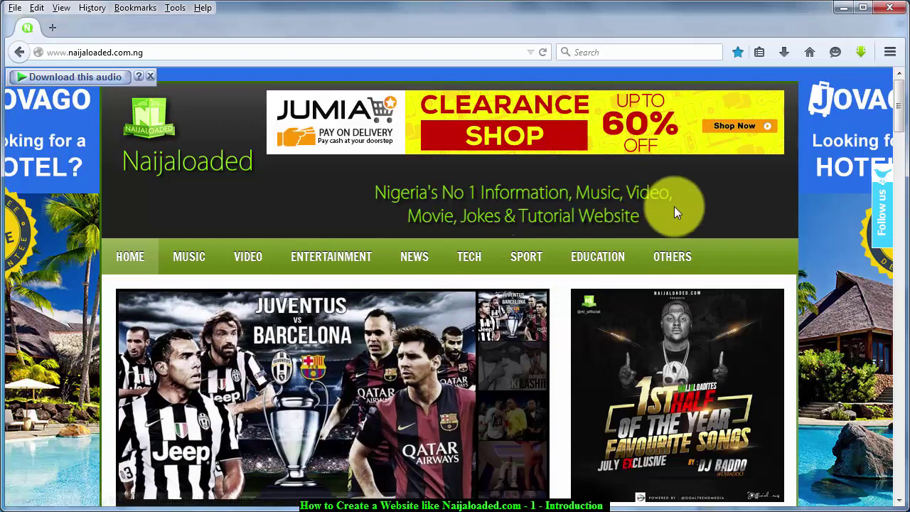
Browse the list of posts, return to the page top, and switch to the Word document.
left_click_drag(899, 105, 899, 150)
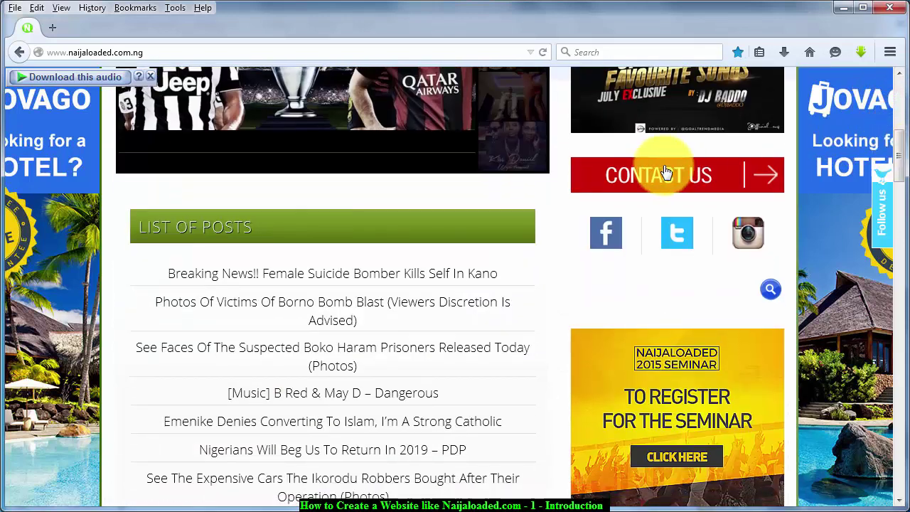
left_click(718, 278)
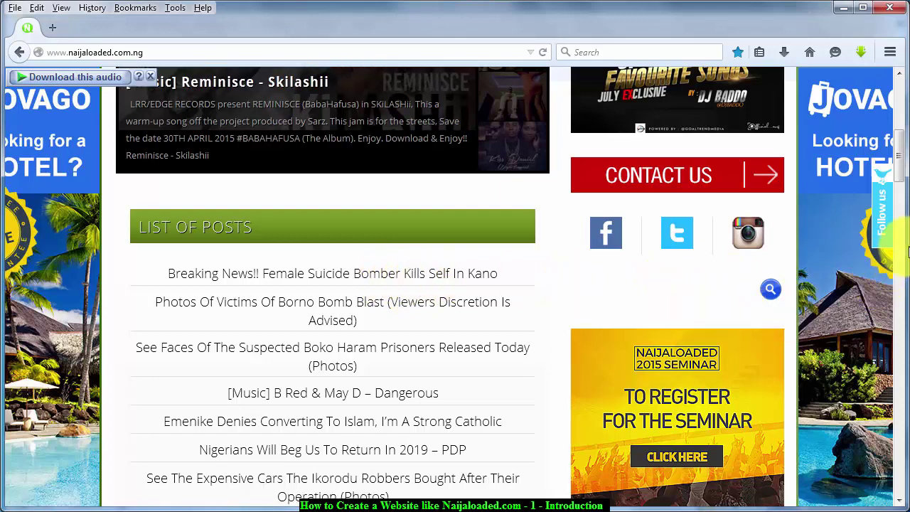
scroll(904, 242, "down", 5)
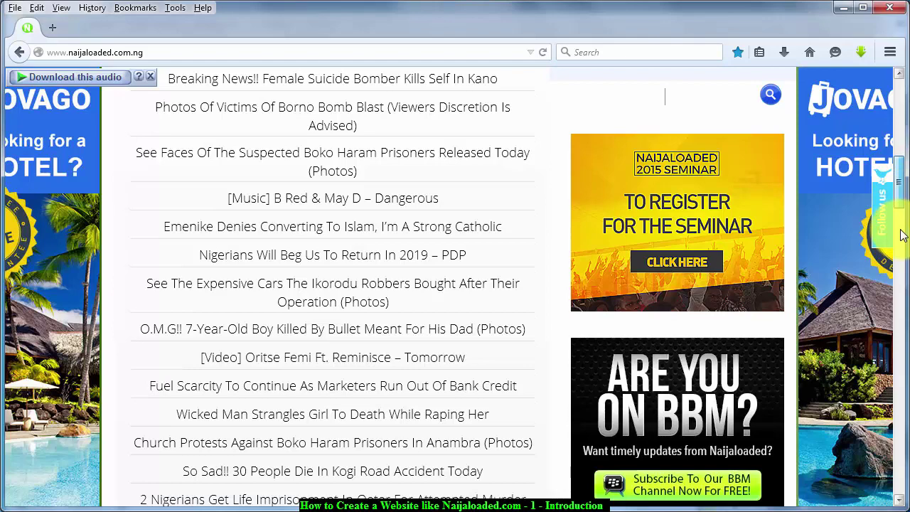
scroll(901, 234, "down", 15)
left_click_drag(903, 284, 899, 100)
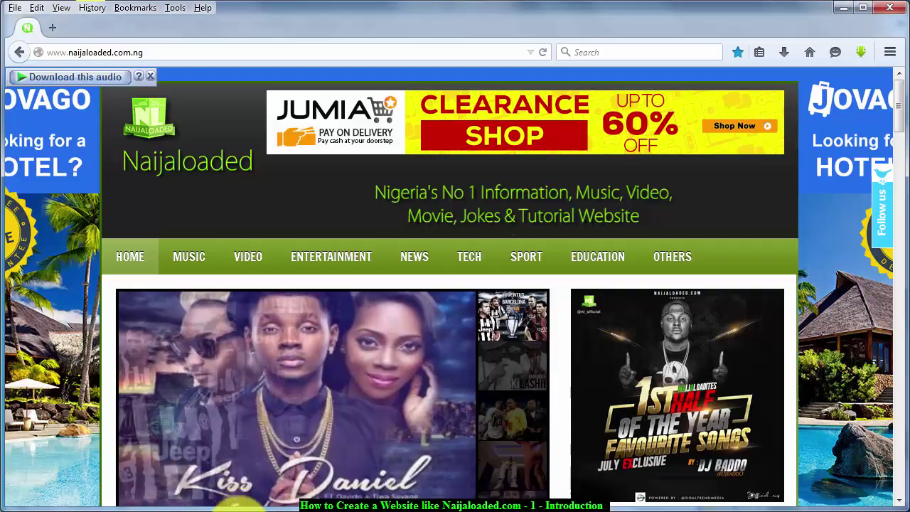
key("alt+Tab")
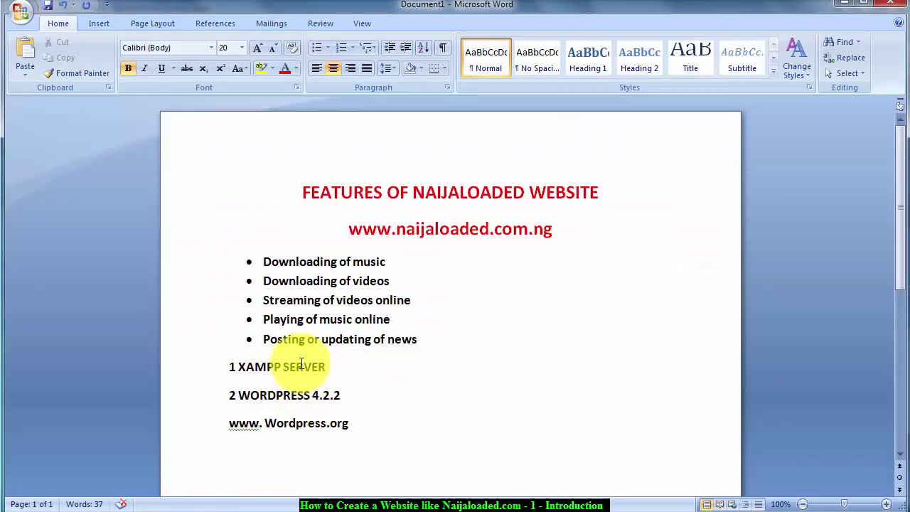
Append a colon to make the line '1 XAMPP SERVER:', removing stray typed letters.
left_click_drag(325, 367, 240, 365)
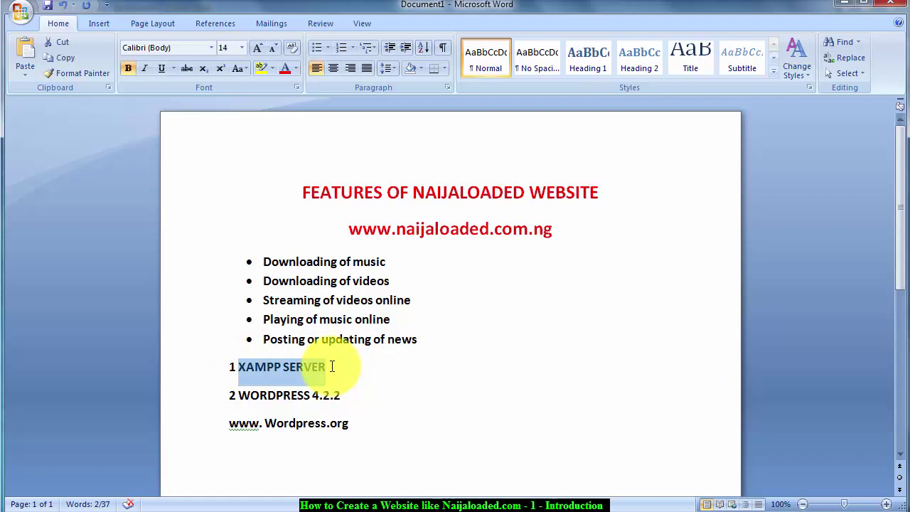
left_click(332, 366)
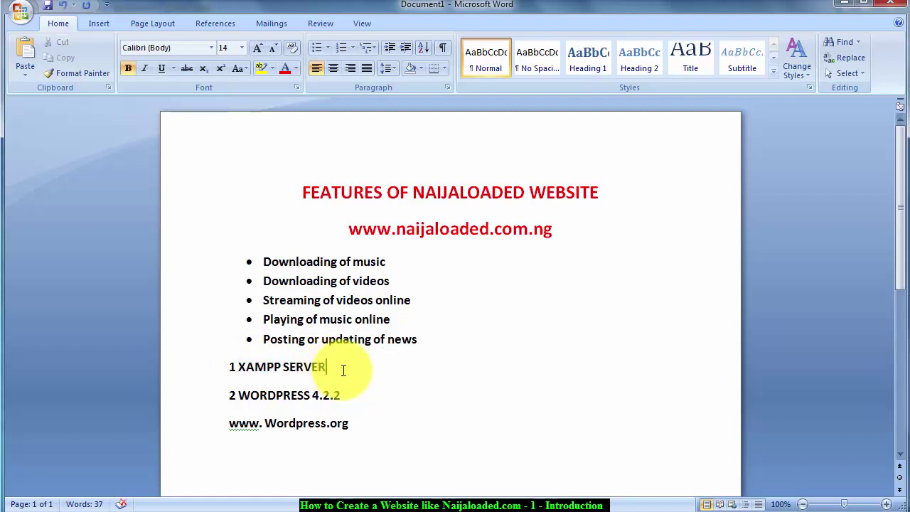
type(":")
type("ttp")
key("BackSpace")
key("BackSpace")
key("BackSpace")
left_click(282, 367)
left_click_drag(271, 368, 266, 366)
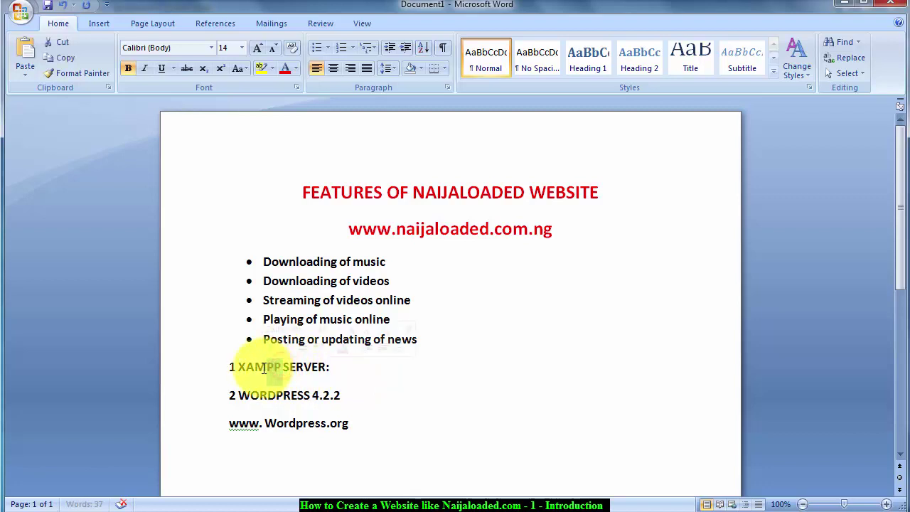
left_click(332, 368)
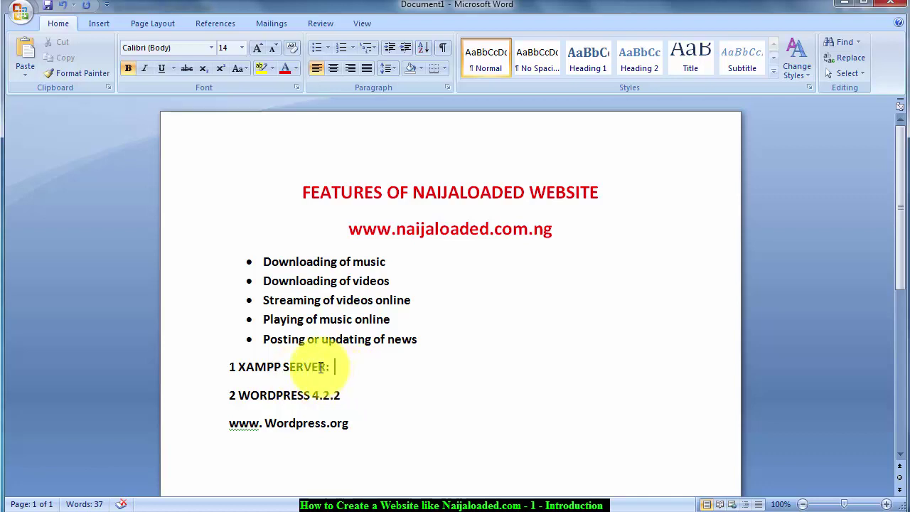
Append a colon so the second requirement reads '2 WORDPRESS 4.2.2:'.
left_click_drag(341, 395, 269, 396)
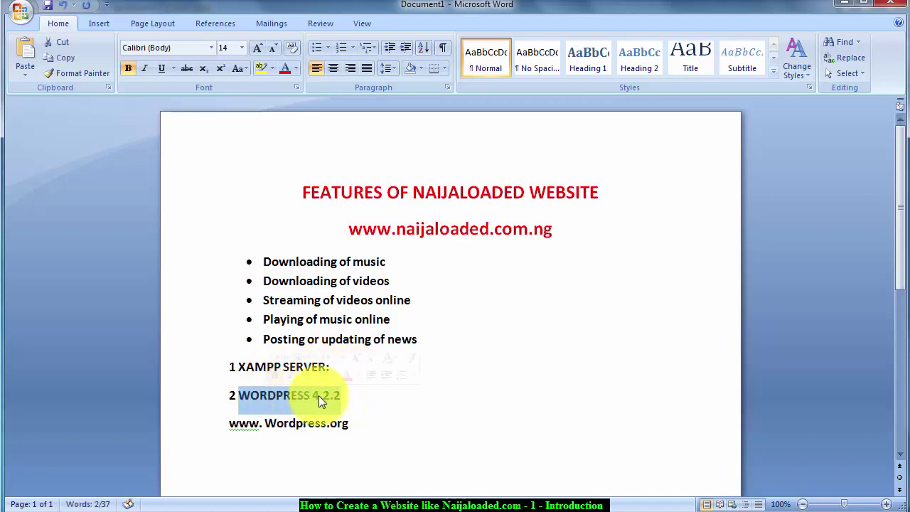
left_click(345, 396)
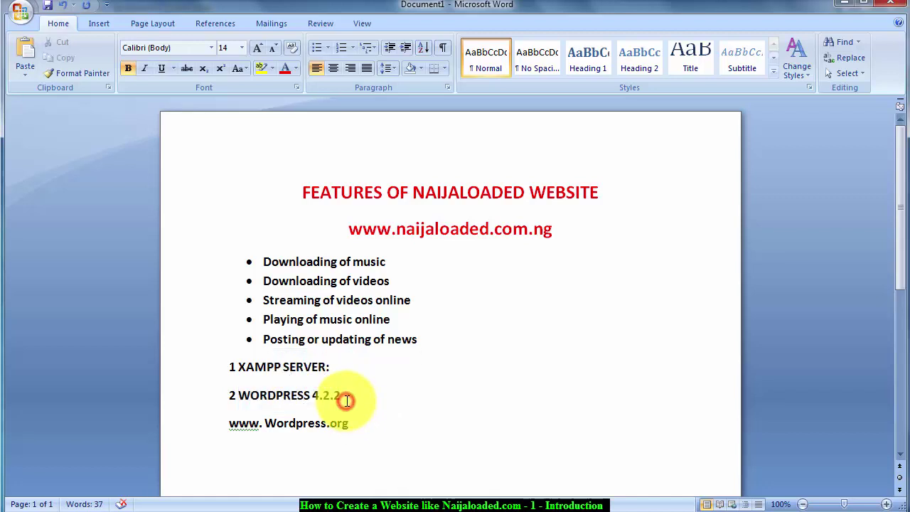
type(":")
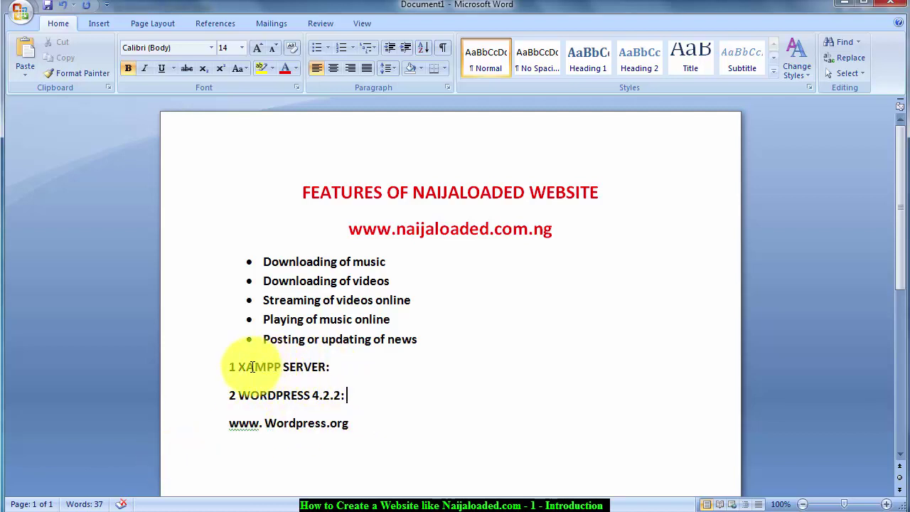
Back in Firefox, open google.com in a new tab.
key("alt+Tab")
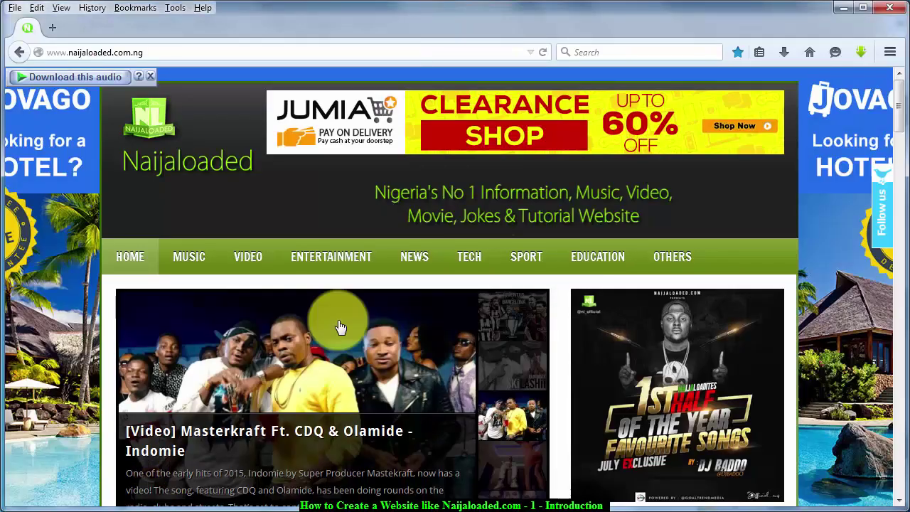
left_click(57, 28)
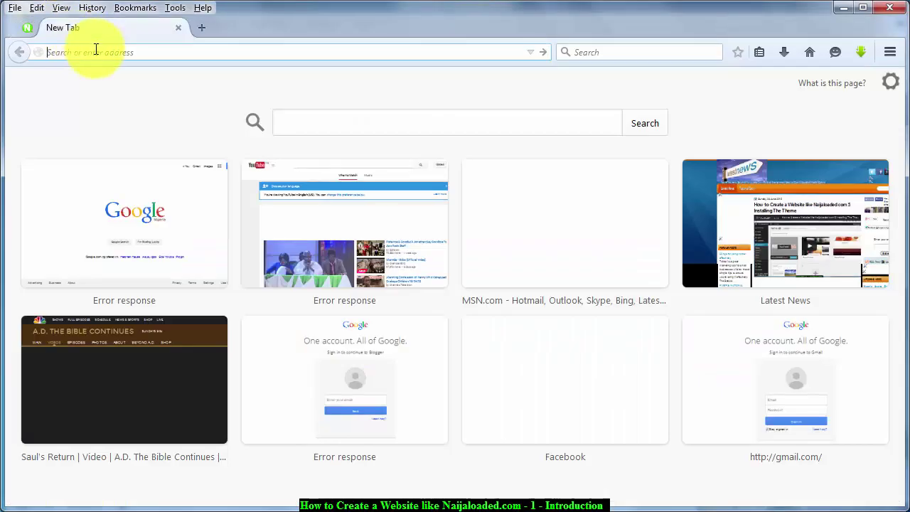
type("google.com")
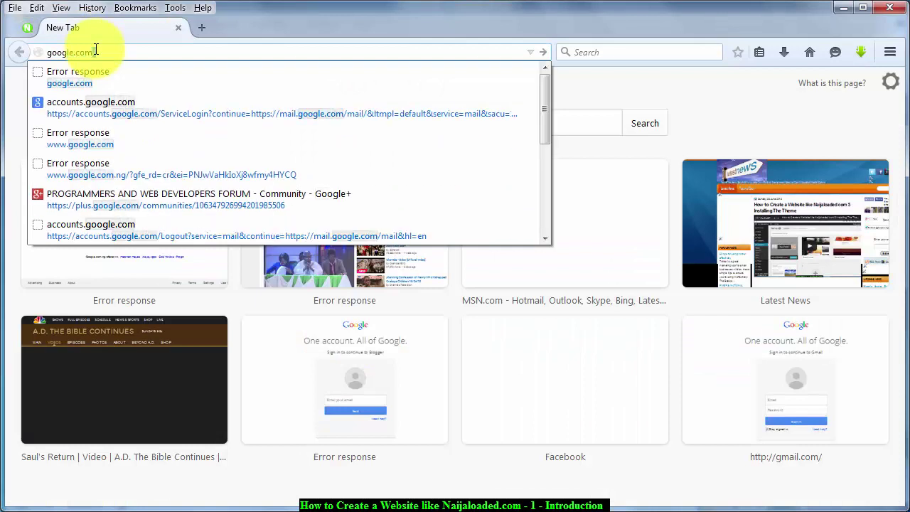
key("Return")
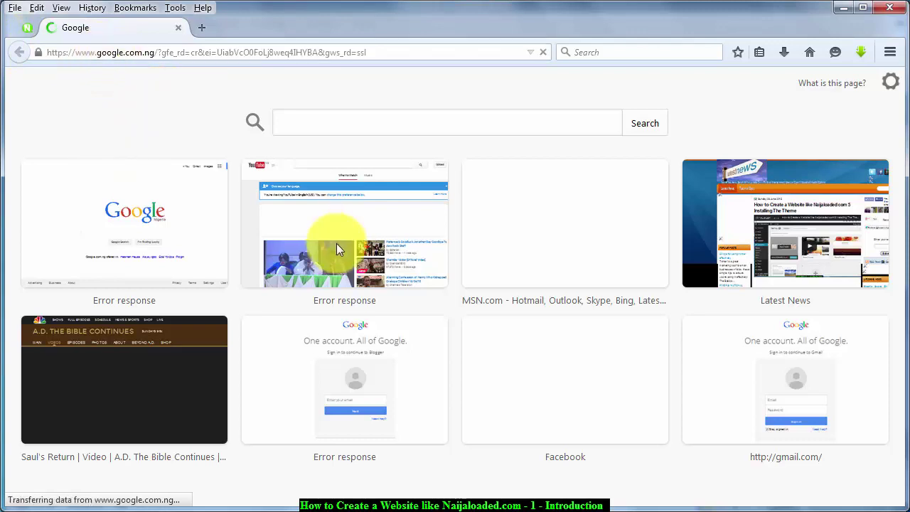
Search Google for 'xampp' and open the XAMPP Installers and Downloads result.
left_click(339, 299)
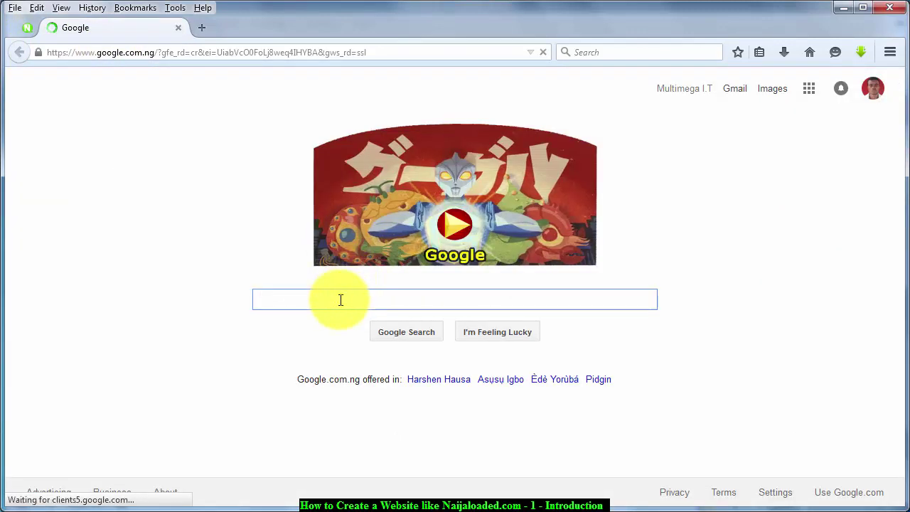
type("xampp")
key("Return")
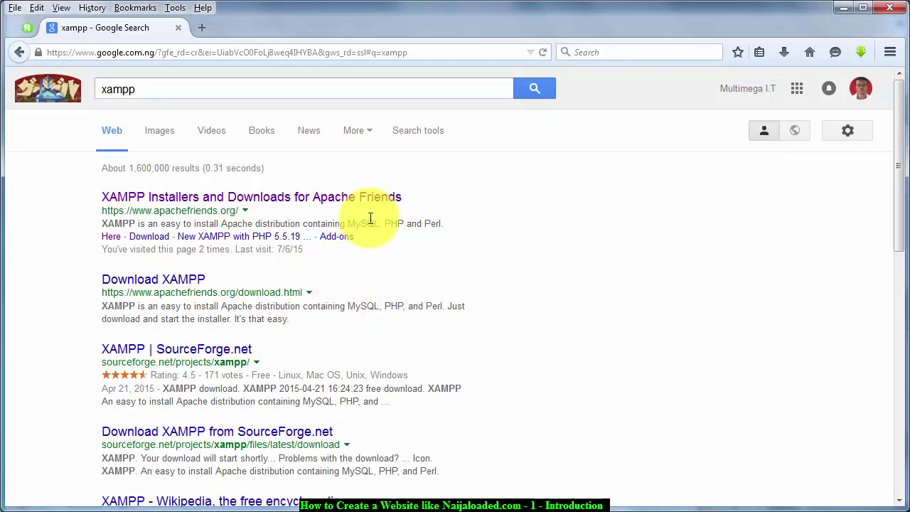
left_click(208, 199)
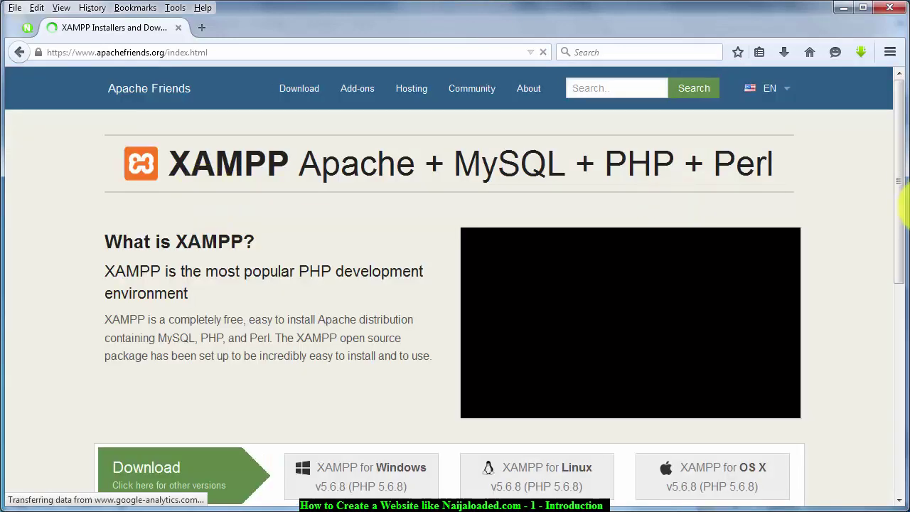
Scroll down the Apache Friends page to the XAMPP for Windows v5.6.8 download.
left_click_drag(900, 165, 904, 257)
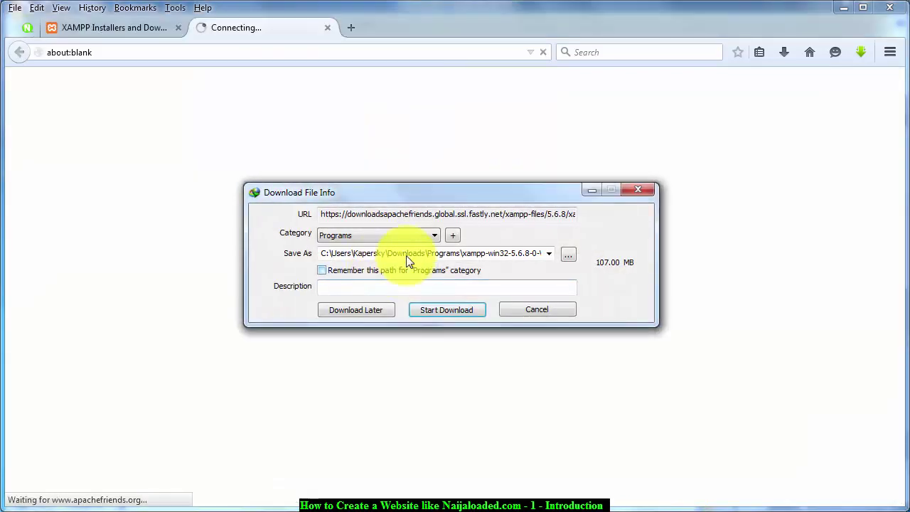
Cancel IDM's 107 MB XAMPP installer download and return to the Word features document.
left_click_drag(456, 196, 428, 179)
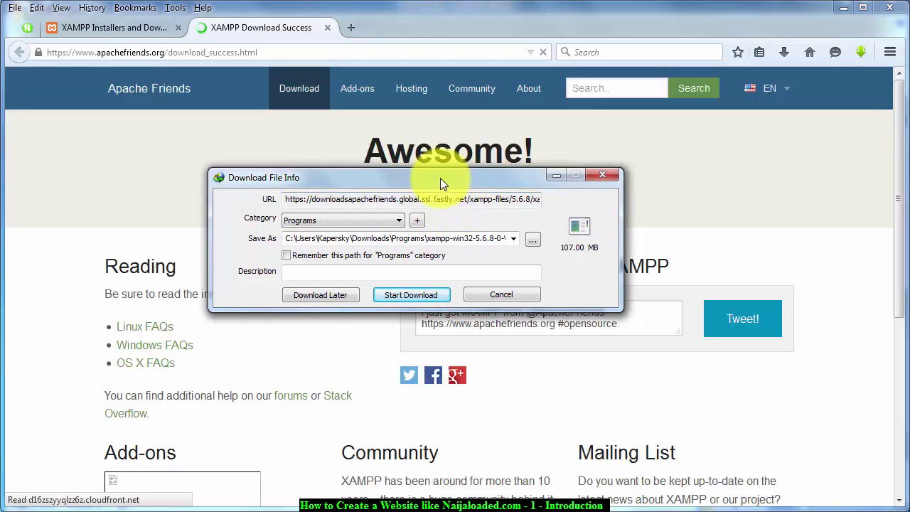
left_click_drag(440, 180, 428, 170)
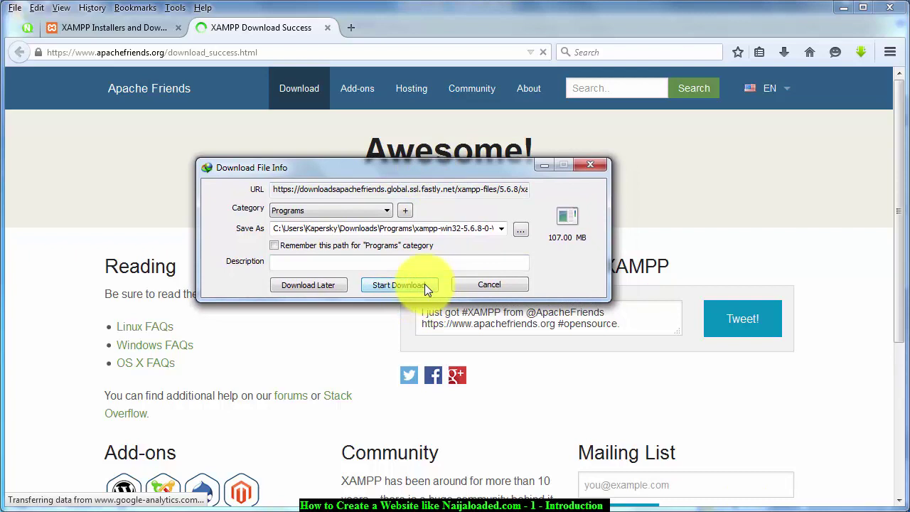
left_click_drag(443, 166, 437, 170)
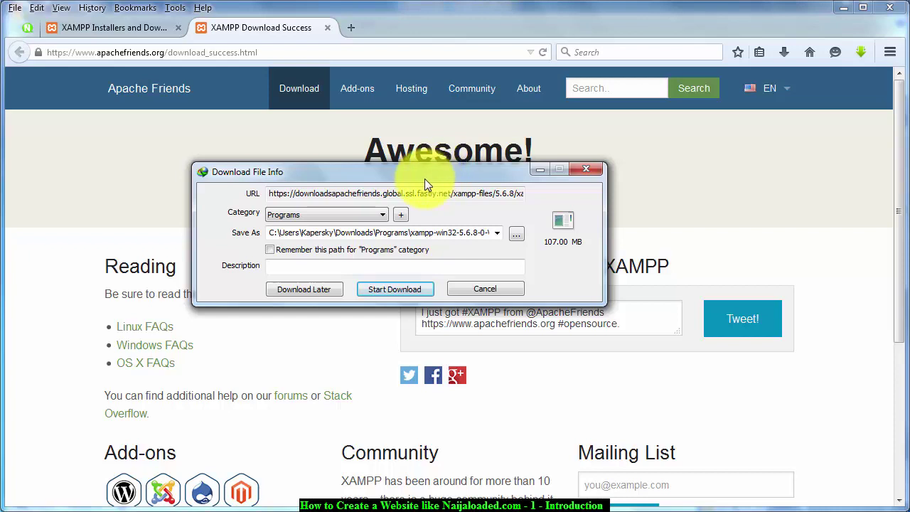
left_click_drag(416, 178, 407, 212)
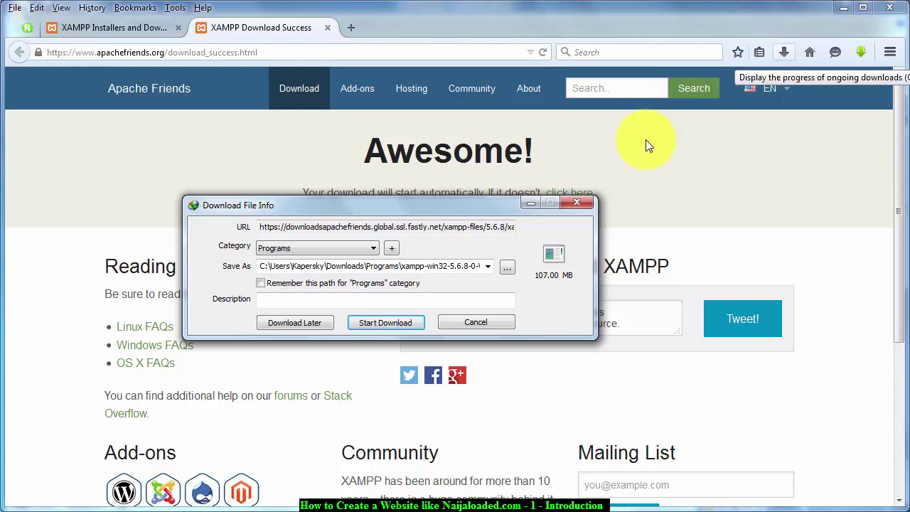
left_click_drag(409, 208, 391, 211)
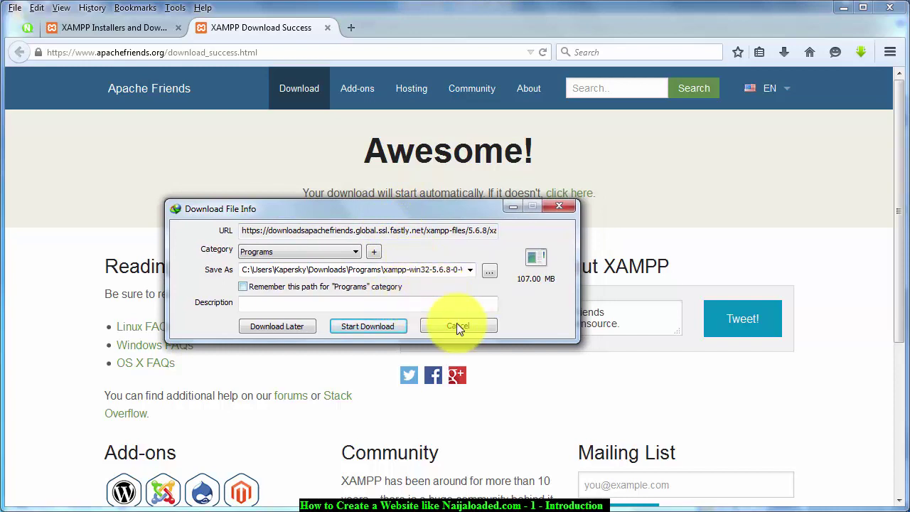
left_click(519, 328)
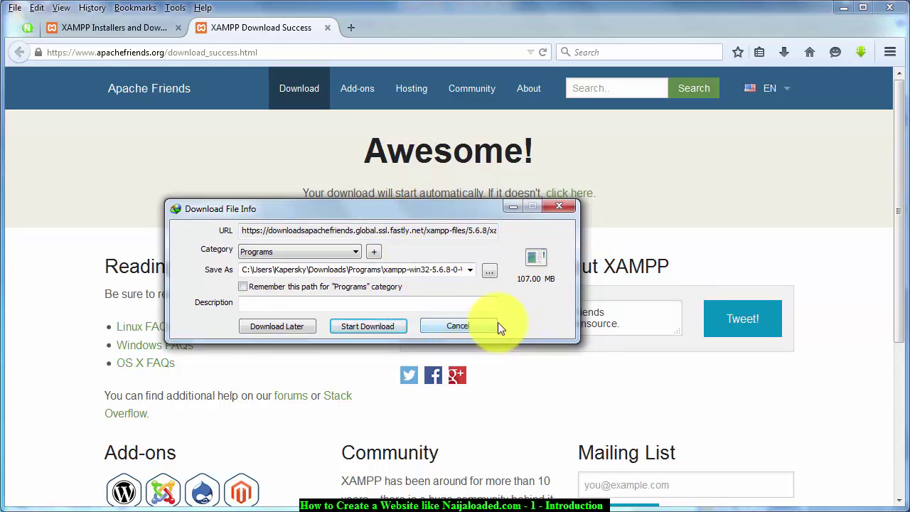
left_click(459, 328)
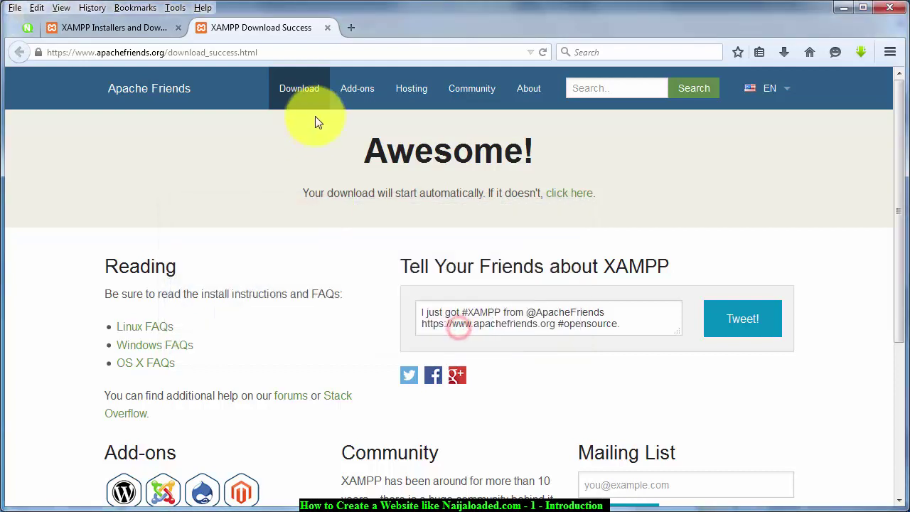
left_click(264, 51)
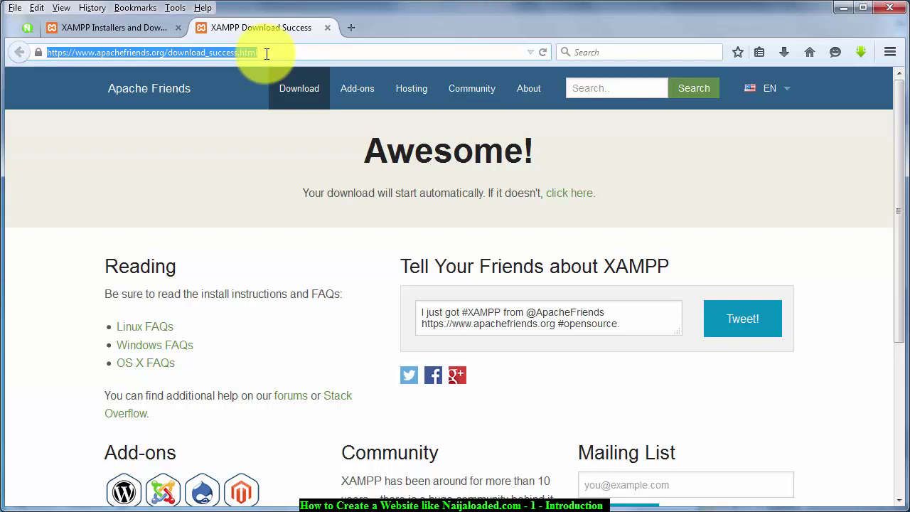
left_click(234, 508)
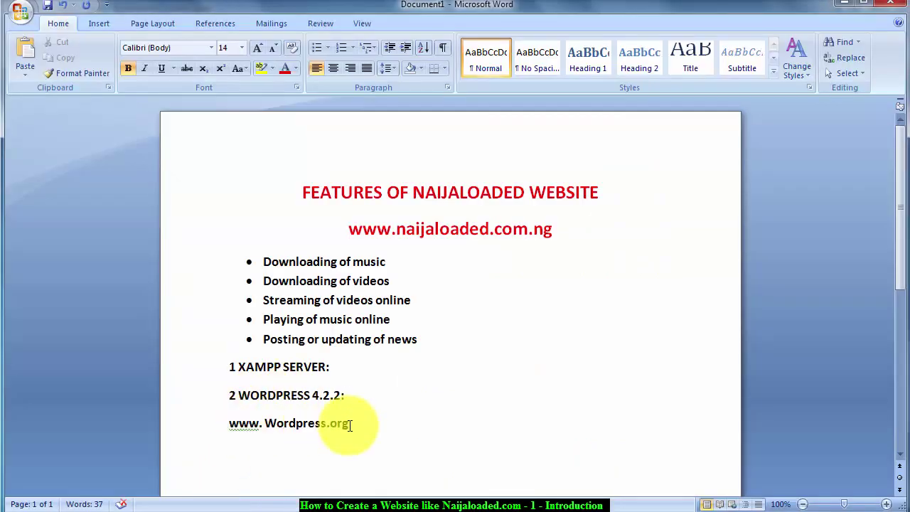
left_click_drag(359, 424, 241, 420)
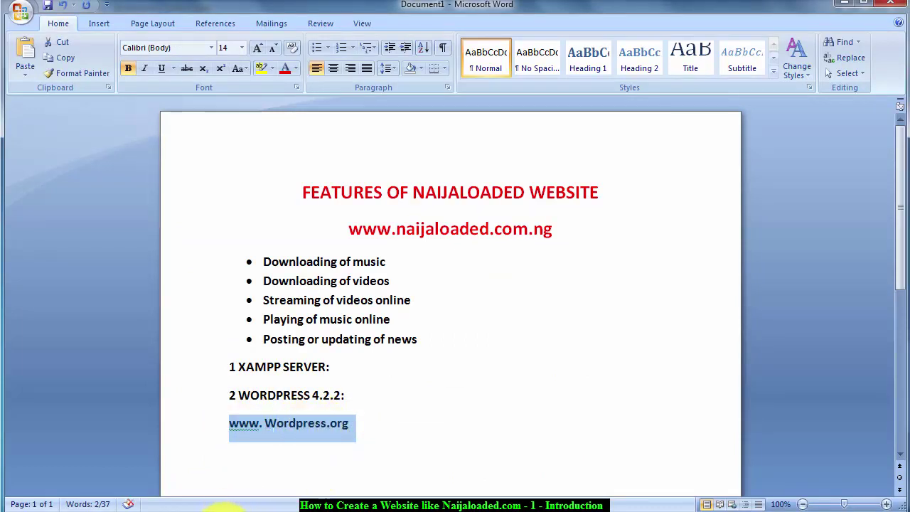
left_click(146, 509)
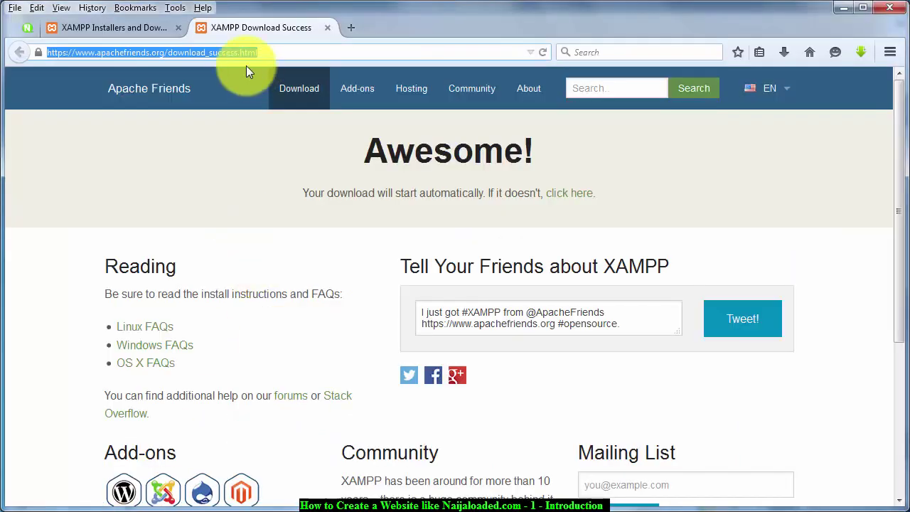
Go to wordpress.org and open the Download WordPress 4.2.2 page (.zip or .tar.gz).
type("wo")
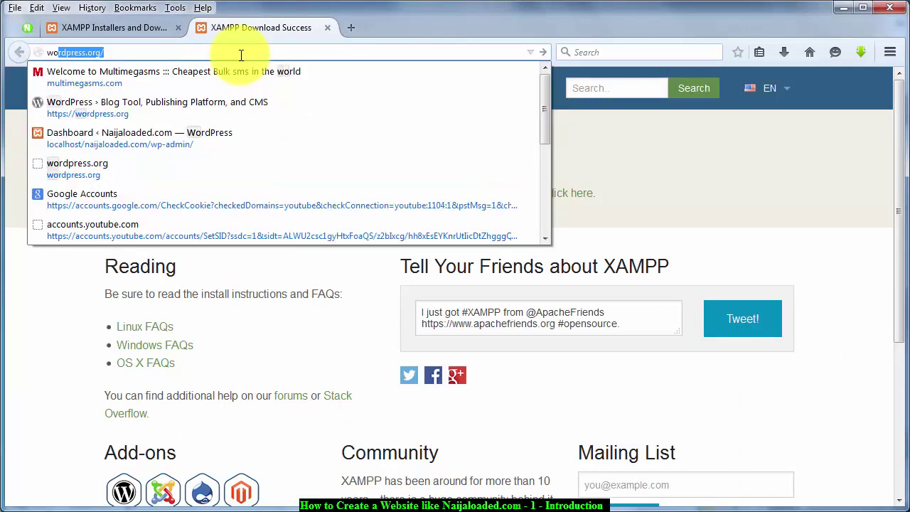
key("Return")
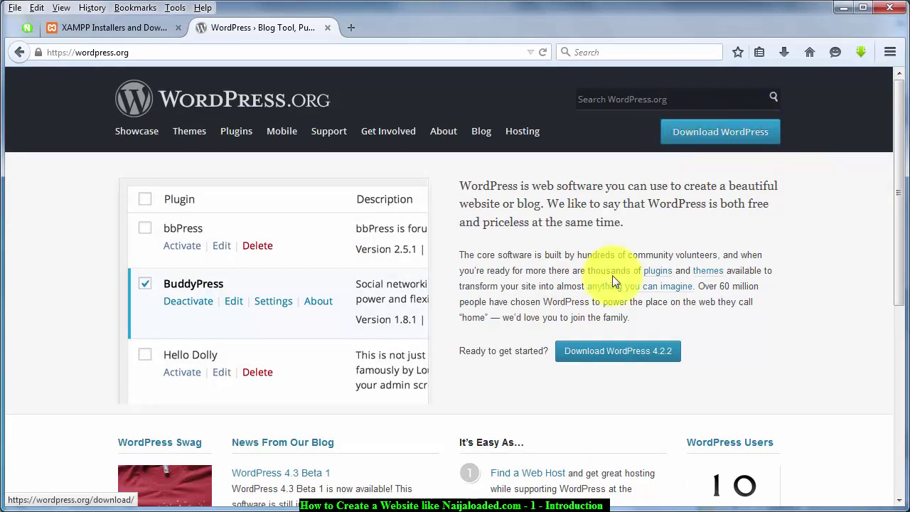
left_click(619, 352)
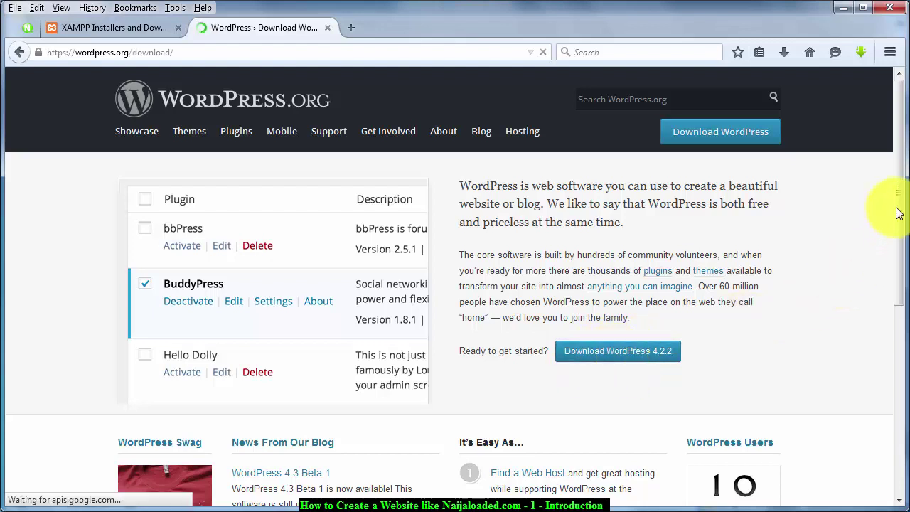
scroll(896, 249, "down", 2)
scroll(782, 174, "down", 1)
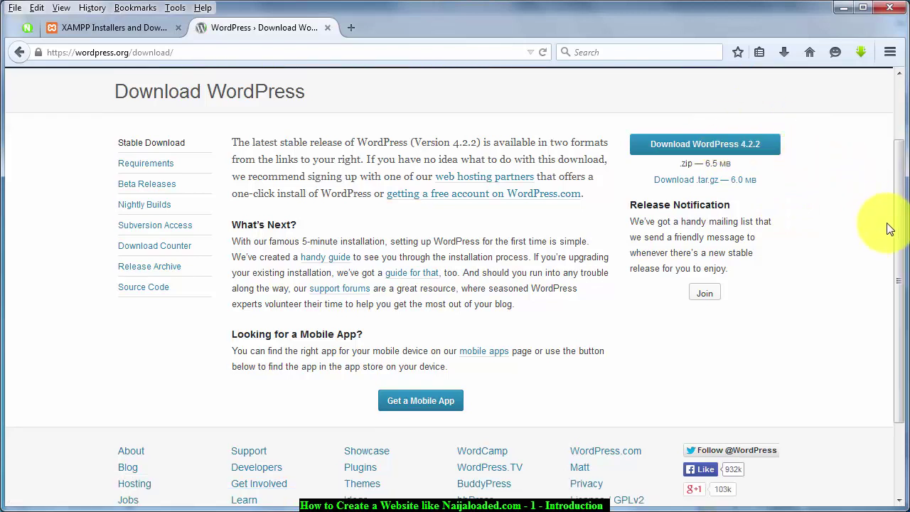
left_click_drag(900, 228, 901, 186)
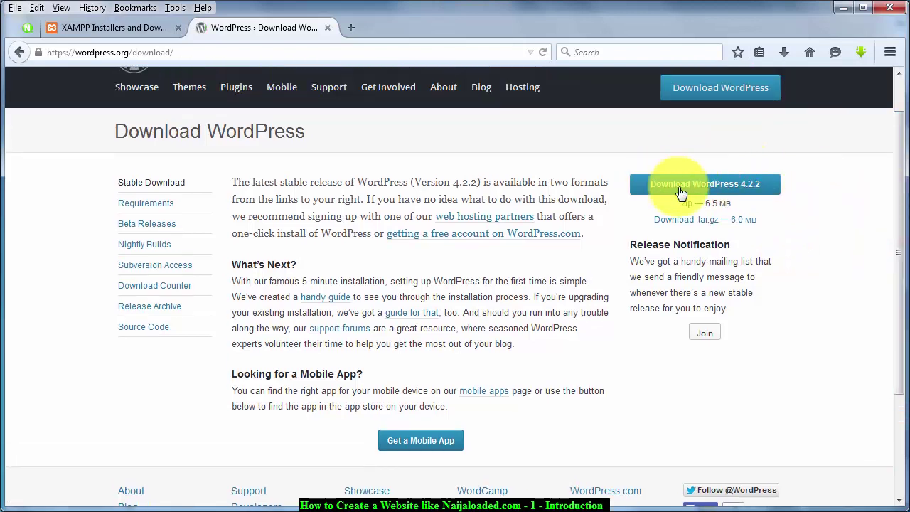
left_click(706, 191)
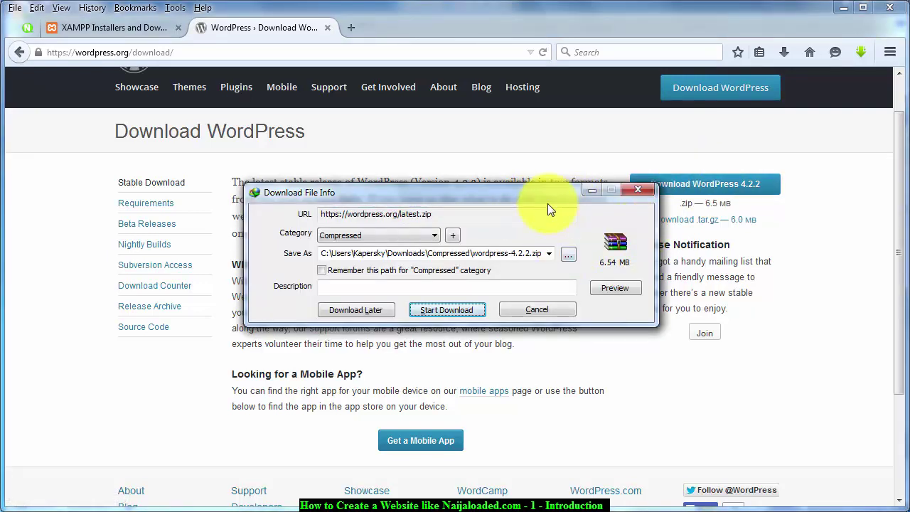
mouse_move(523, 190)
left_mouse_down()
mouse_move(528, 157)
mouse_move(514, 194)
left_mouse_up()
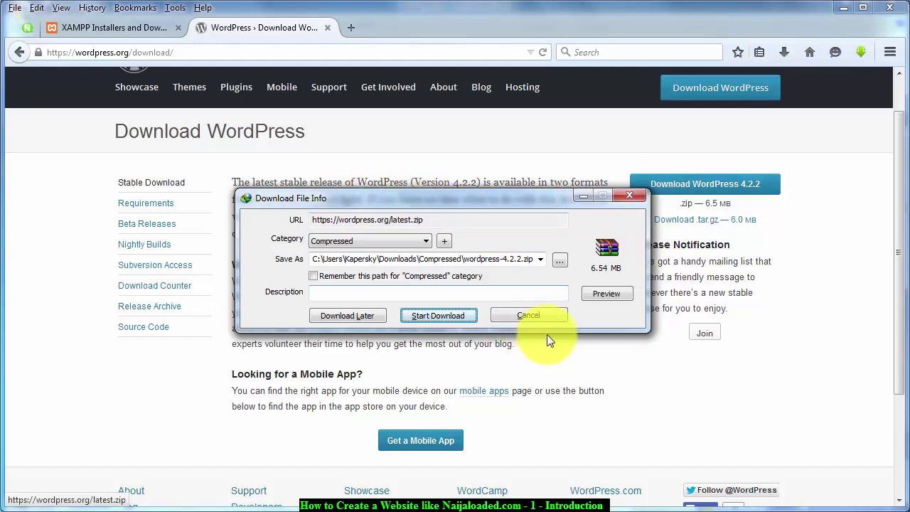
left_click(588, 314)
left_click_drag(501, 199, 486, 199)
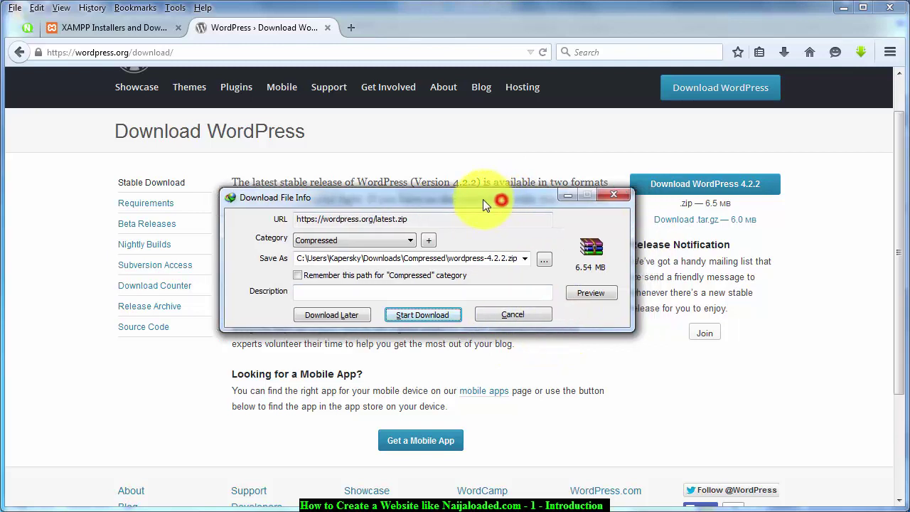
left_click(542, 317)
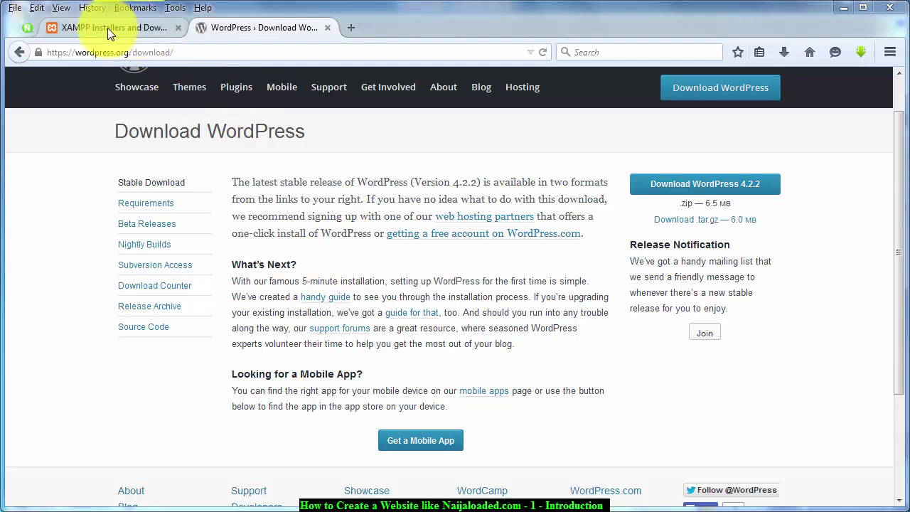
Switch to the Naijaloaded tab, browse its List of Posts, and return to the top.
left_click(27, 28)
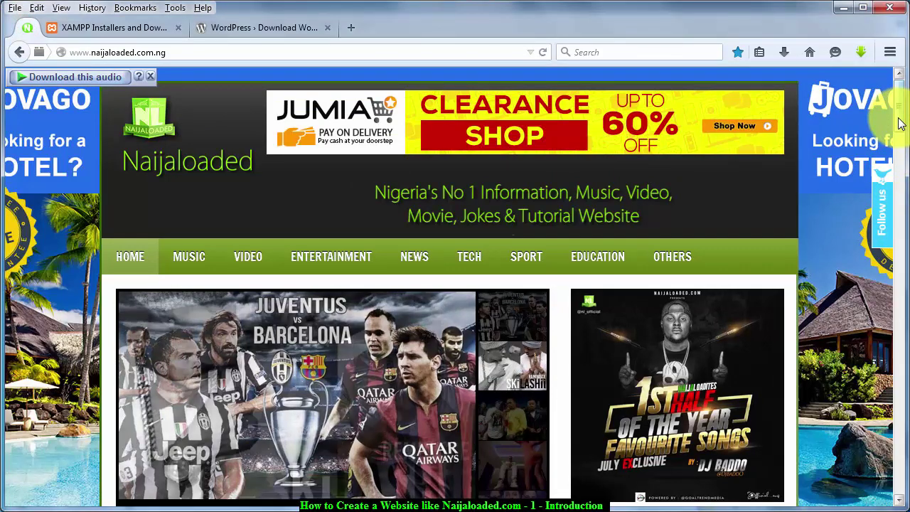
scroll(900, 142, "down", 4)
scroll(903, 150, "down", 2)
scroll(901, 142, "up", 6)
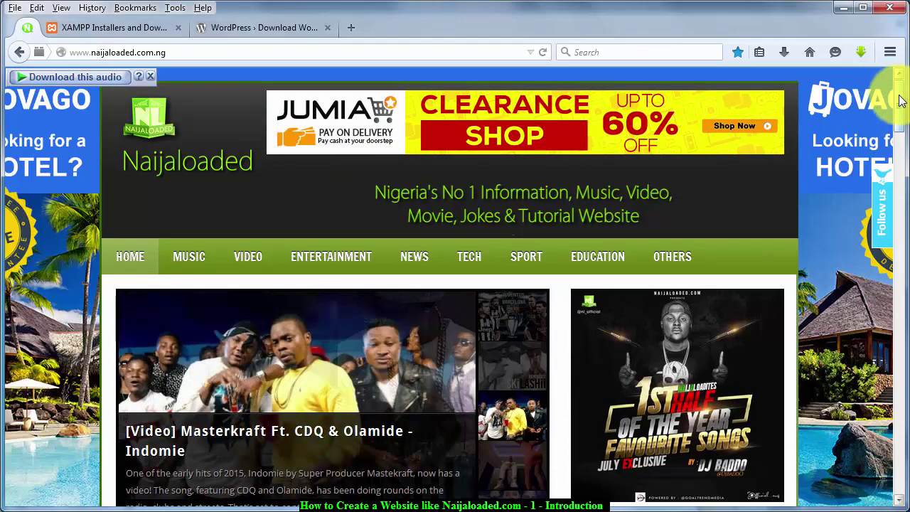
scroll(900, 135, "down", 7)
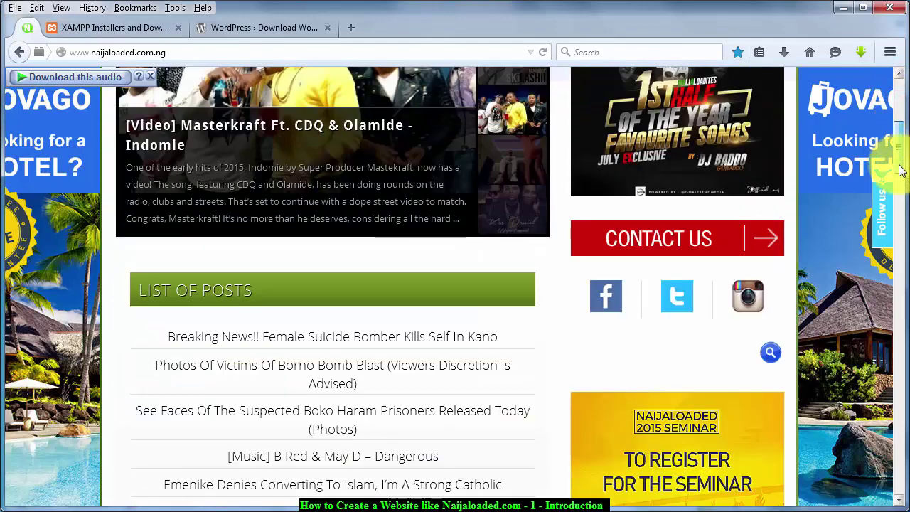
scroll(900, 169, "down", 8)
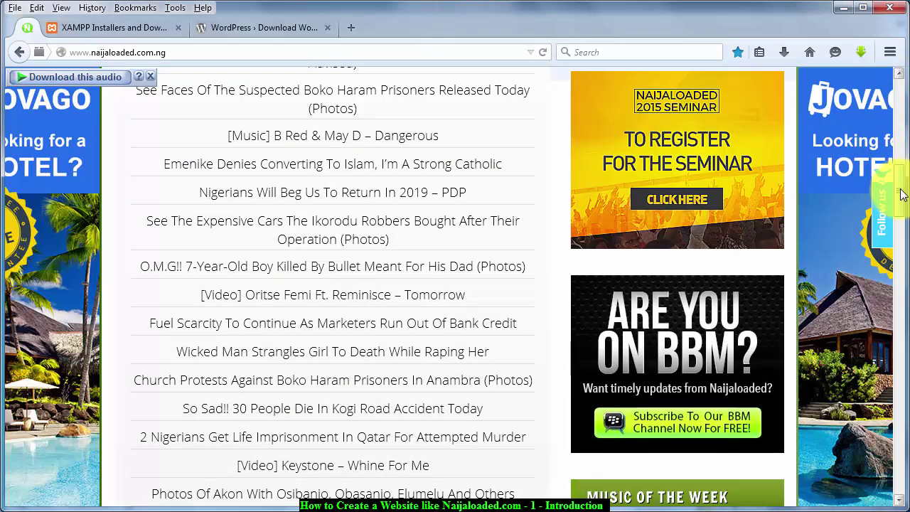
scroll(897, 213, "down", 9)
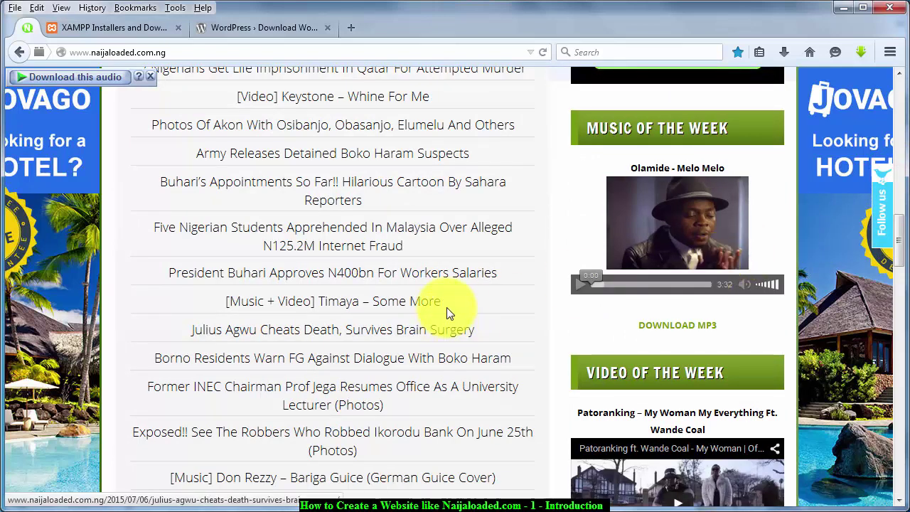
left_click_drag(904, 249, 816, 92)
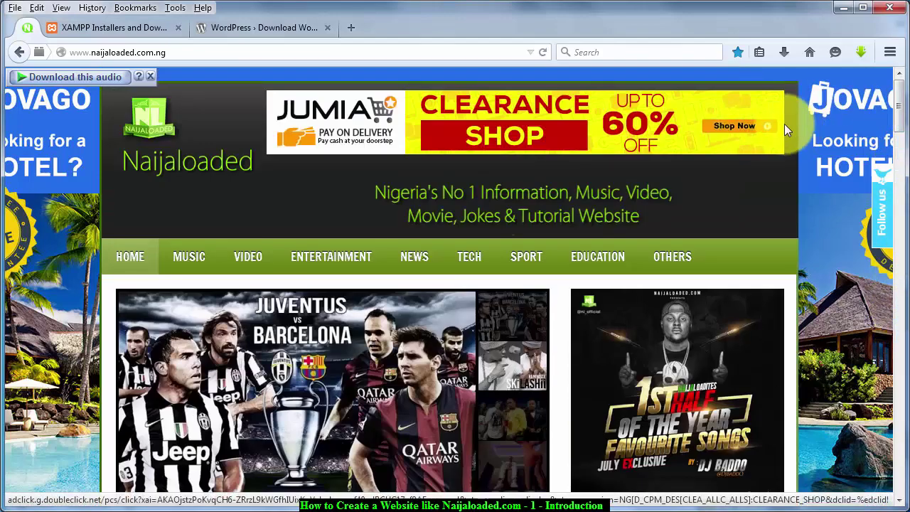